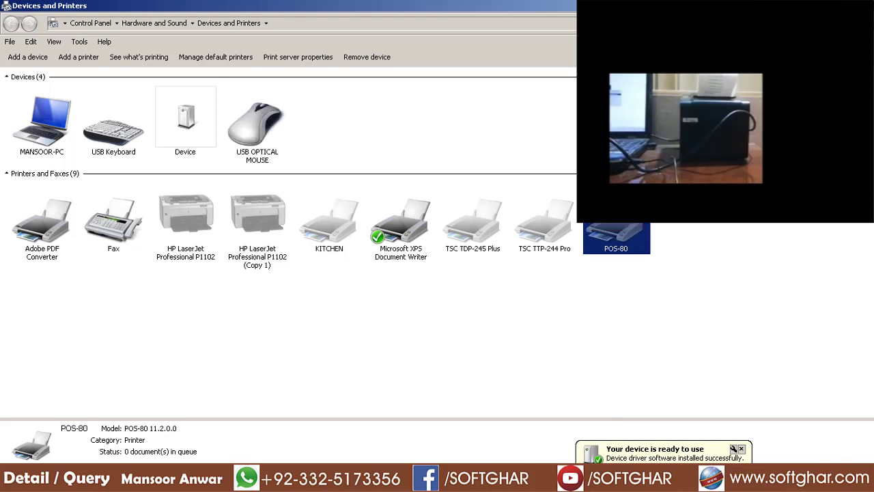
Step: Print a test page from the POS-80 printer's properties and close the dialogs
click(618, 294)
right_click(621, 220)
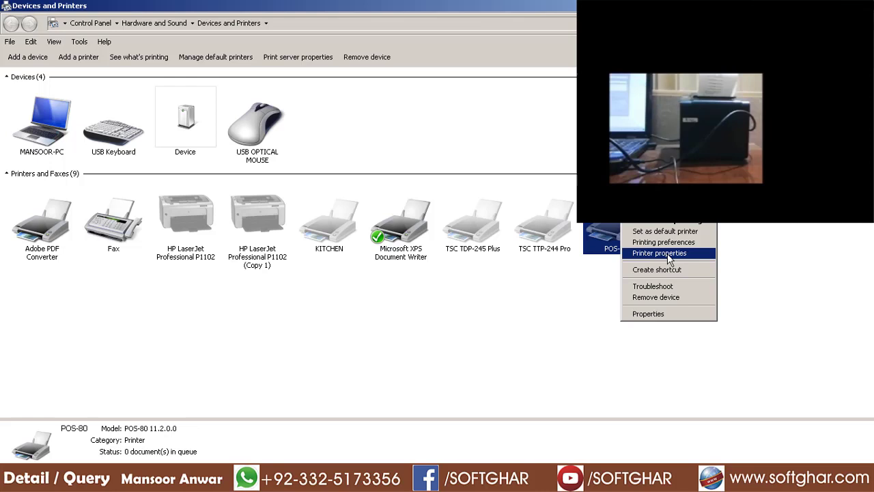
click(659, 254)
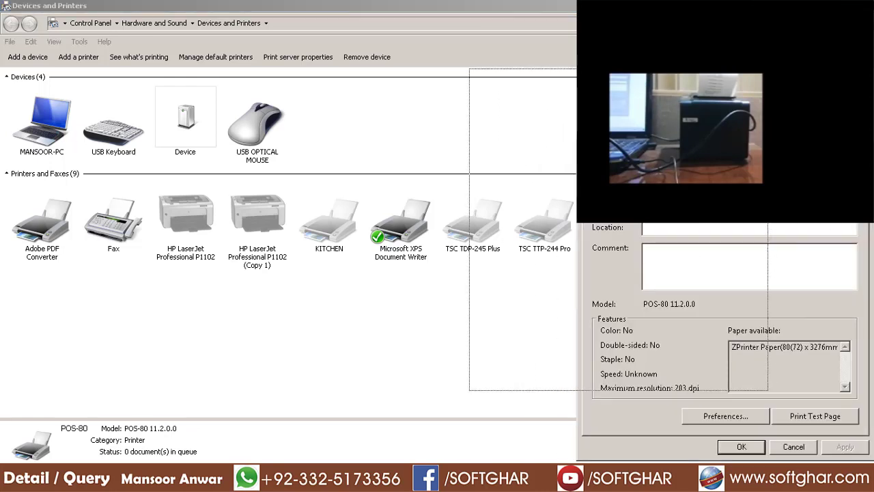
drag(591, 146, 478, 76)
click(716, 346)
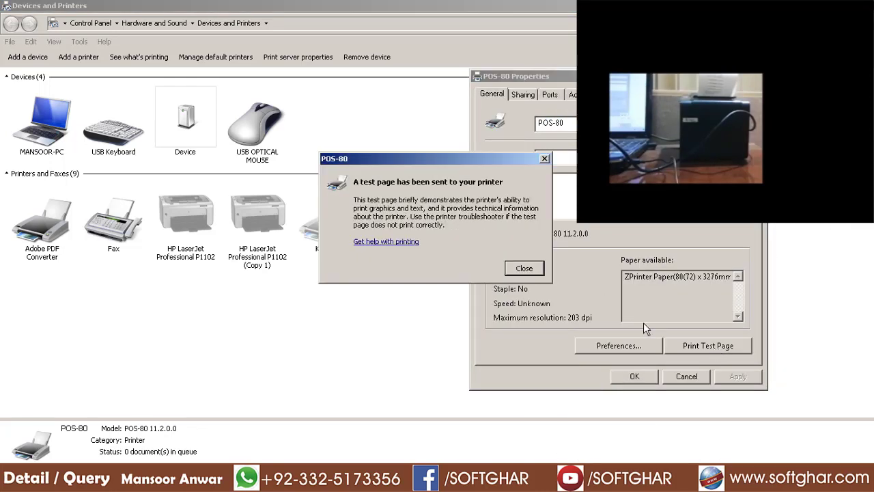
click(524, 268)
click(747, 481)
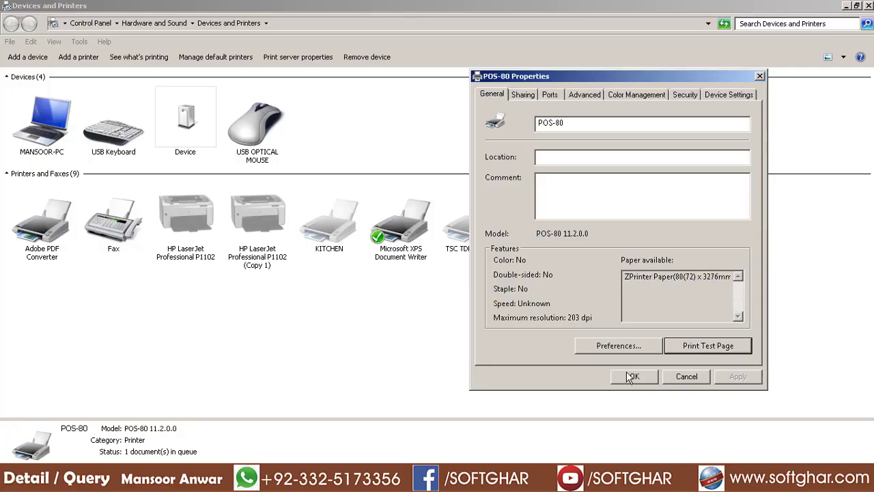
click(661, 388)
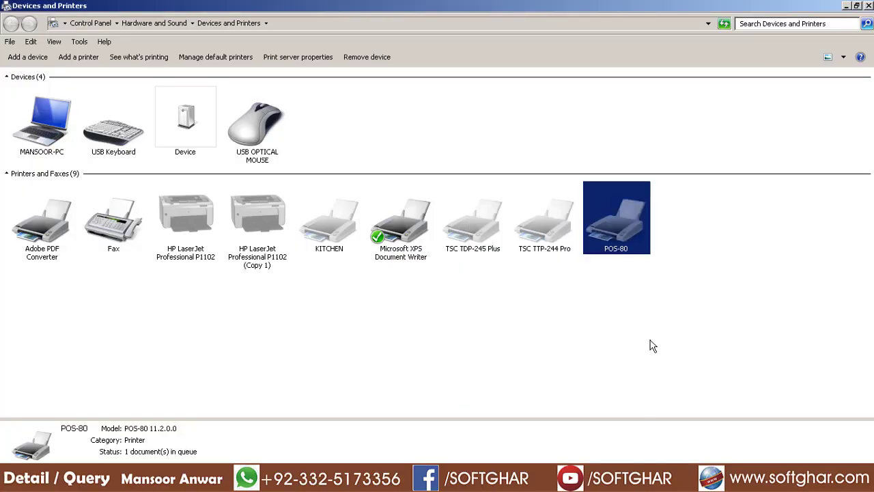
Step: Reopen the POS-80 printer properties and apply USB008 as its printing port
right_click(619, 227)
click(654, 265)
drag(673, 146, 280, 94)
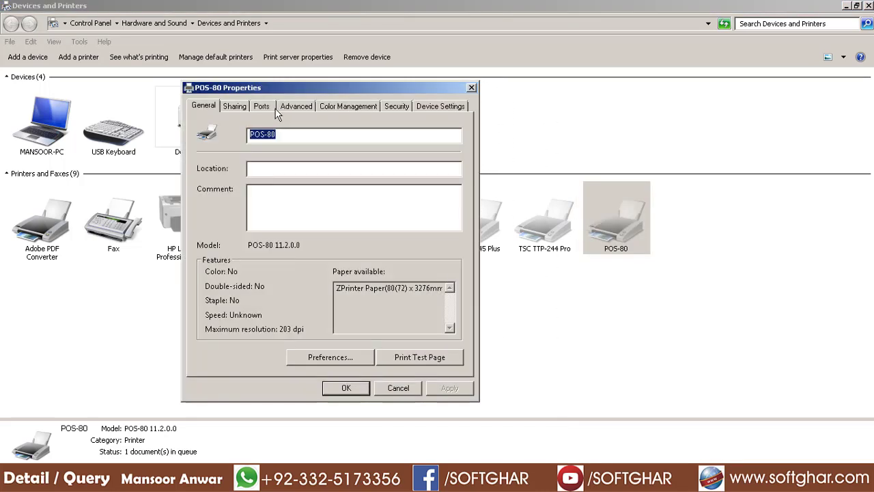
click(262, 106)
scroll(306, 271, down, 2)
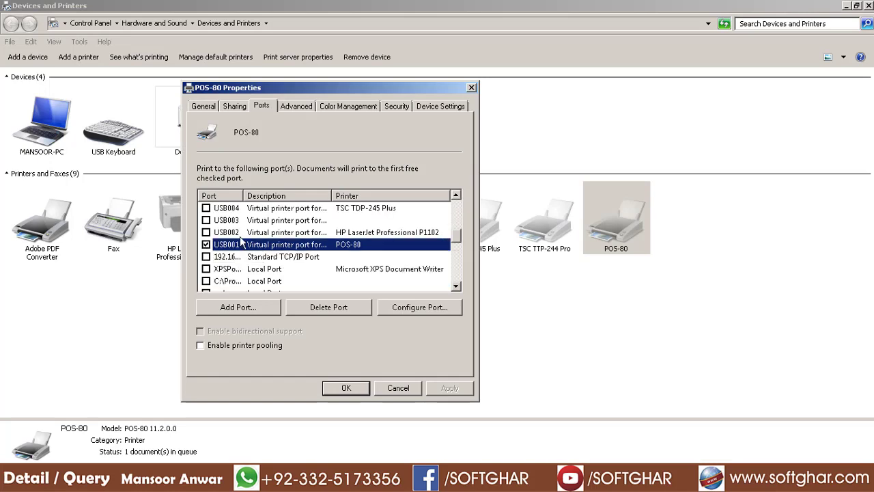
scroll(241, 238, up, 1)
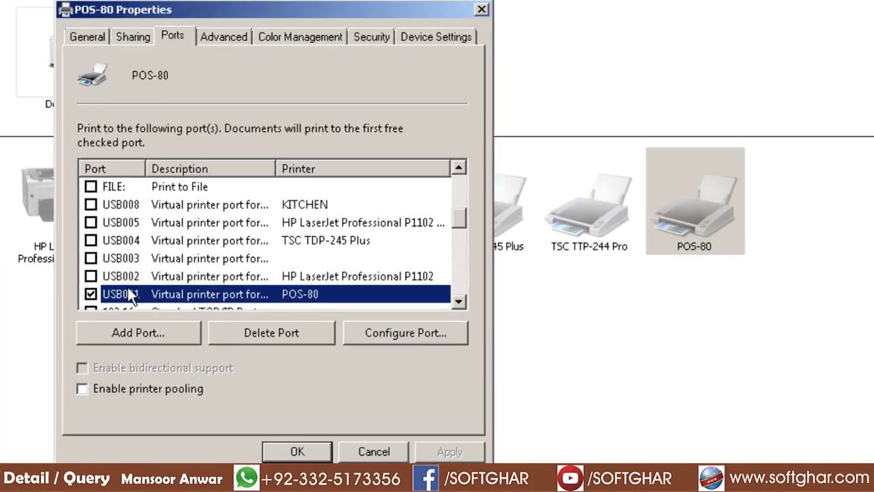
click(58, 200)
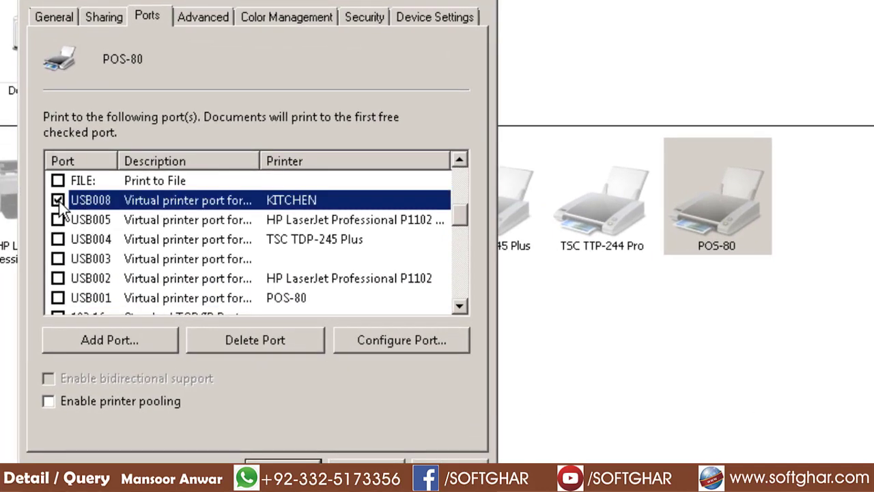
click(445, 458)
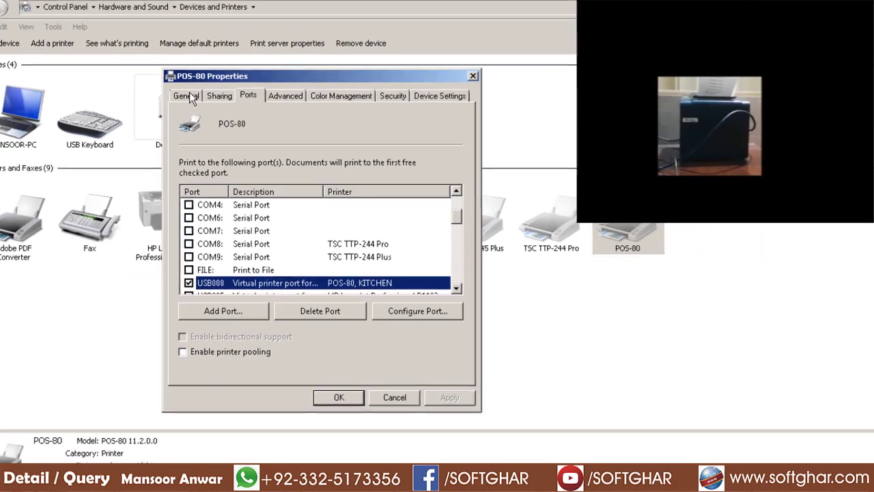
Step: Show the POS-80 print queue beside its port settings and turn off Use Printer Offline
scroll(356, 232, down, 1)
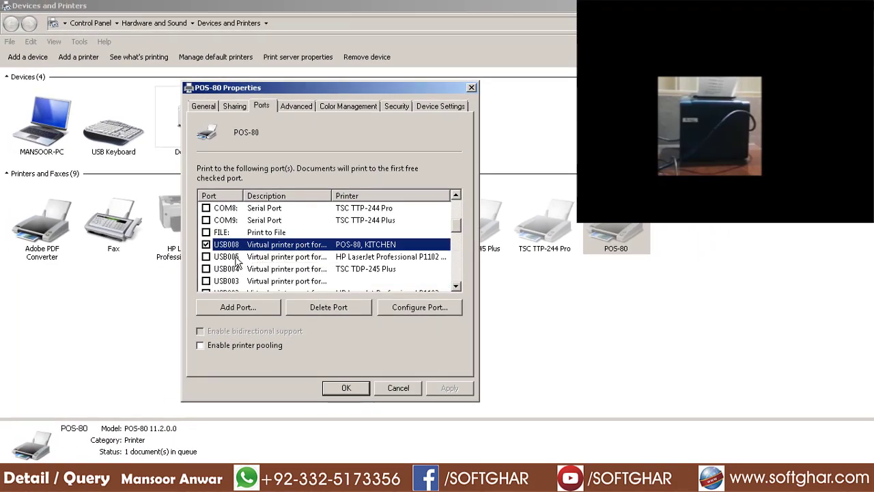
key(Return)
double_click(613, 245)
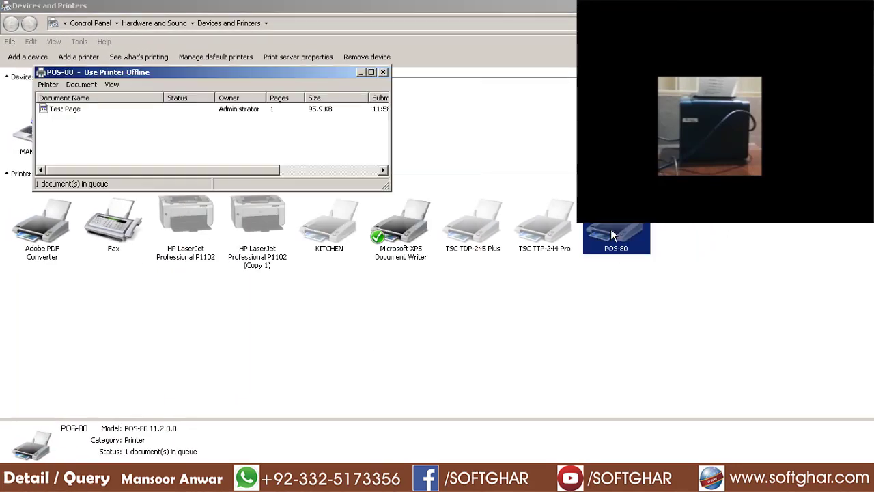
key(alt+Return)
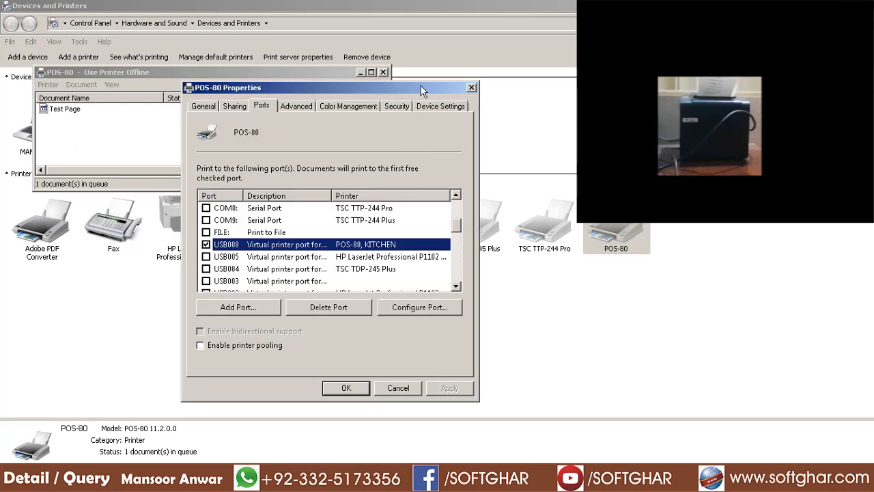
drag(219, 84, 324, 87)
click(48, 84)
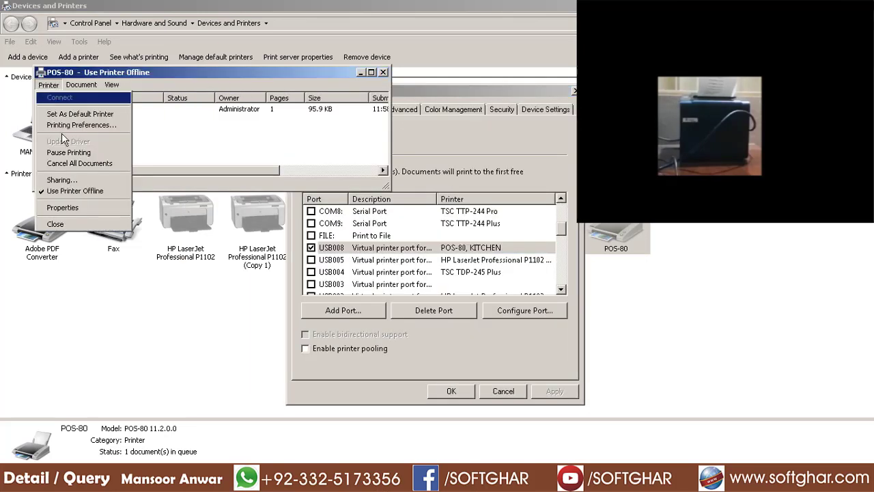
click(89, 191)
click(91, 198)
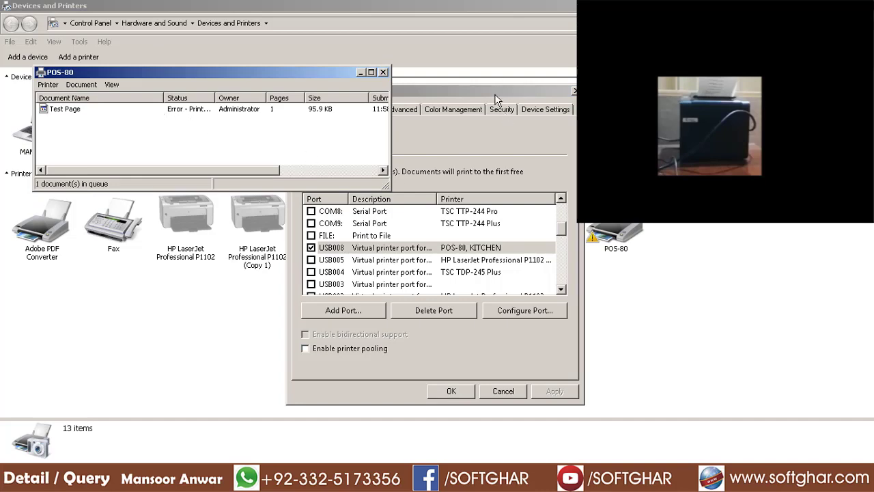
Step: Switch the POS-80 printer to port USB005, apply it, and turn off Use Printer Offline
drag(494, 93, 467, 135)
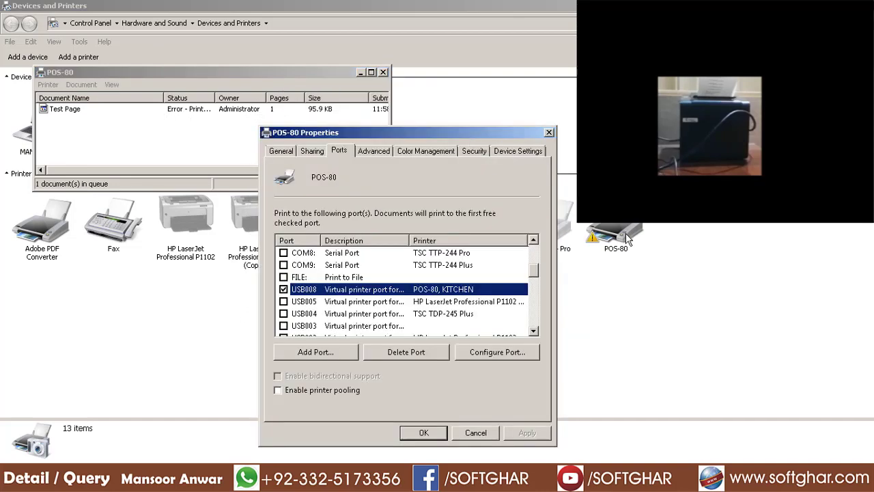
click(308, 303)
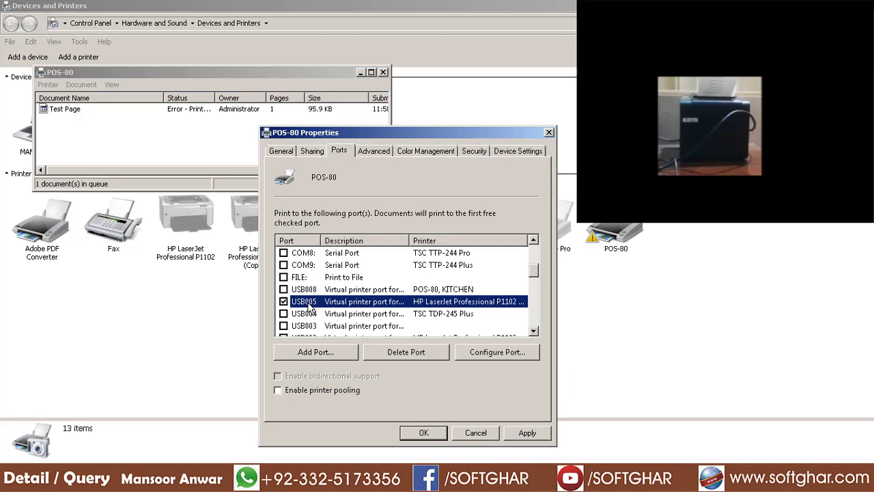
click(527, 432)
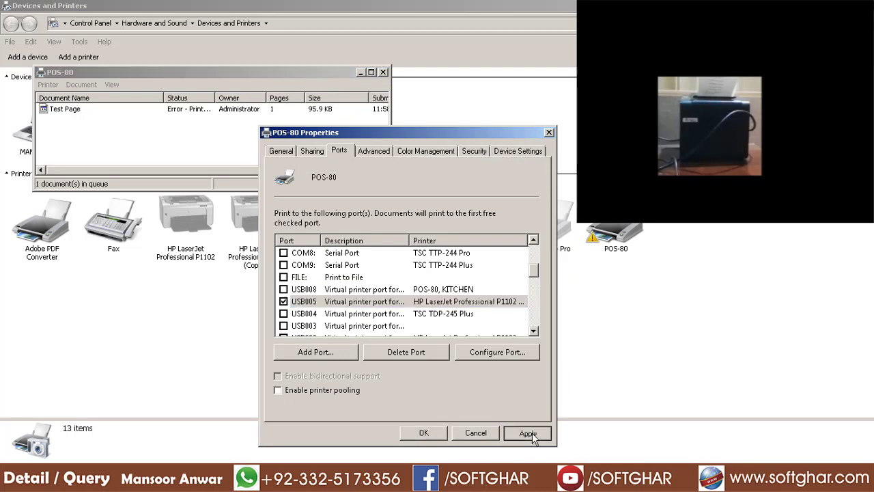
click(54, 84)
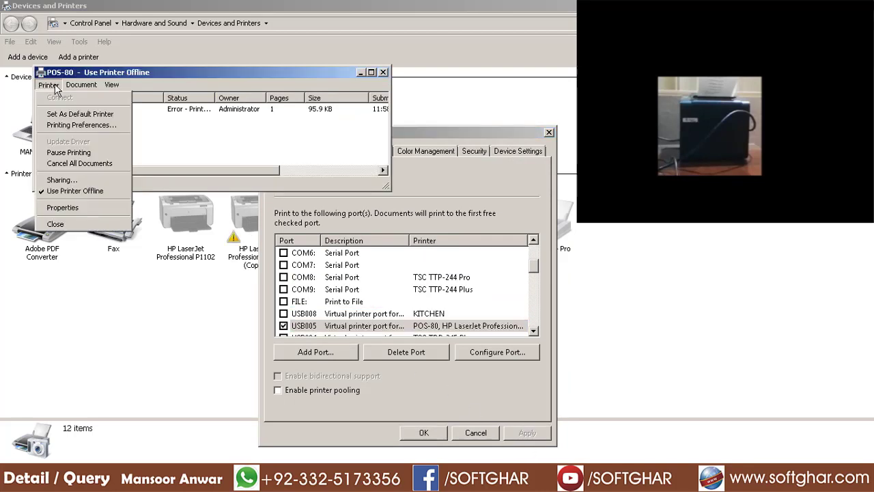
click(84, 190)
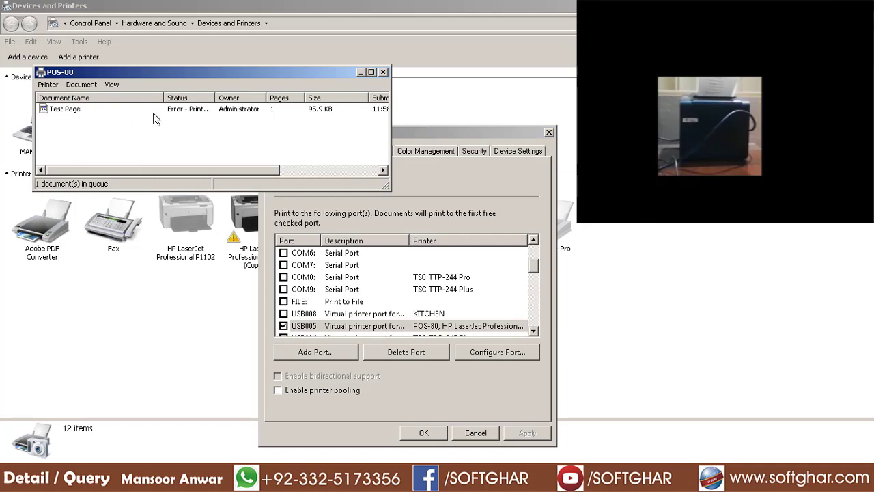
Step: Switch the POS-80 printer to port USB004, apply it, and turn off Use Printer Offline
click(534, 332)
click(283, 301)
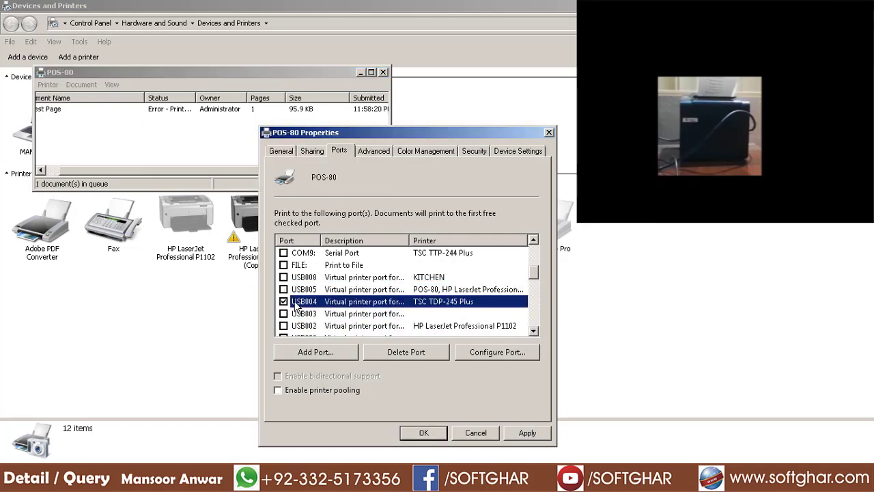
click(527, 432)
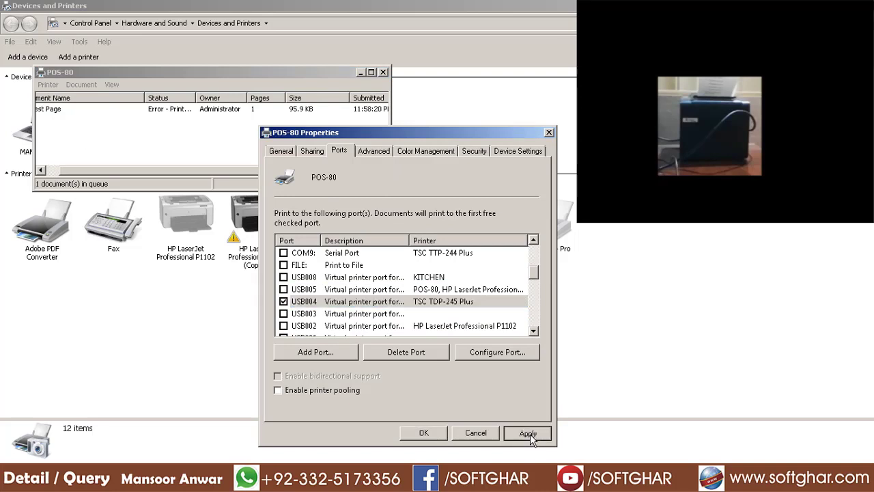
click(47, 84)
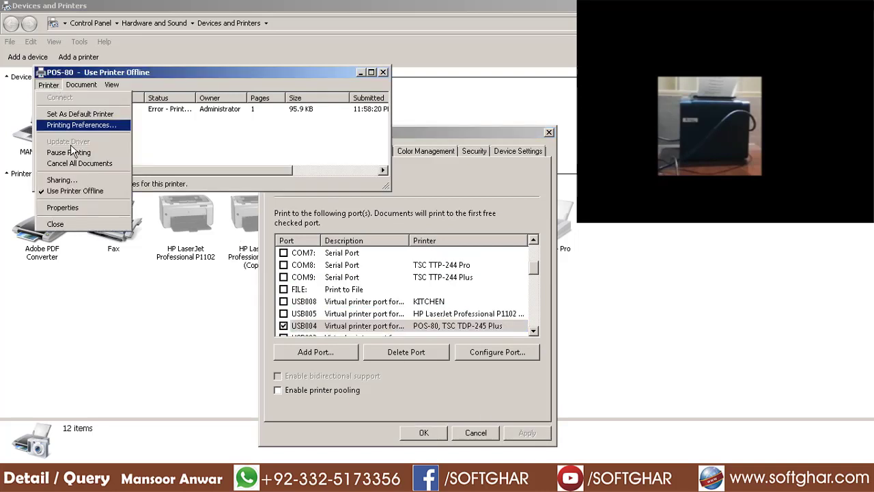
click(100, 192)
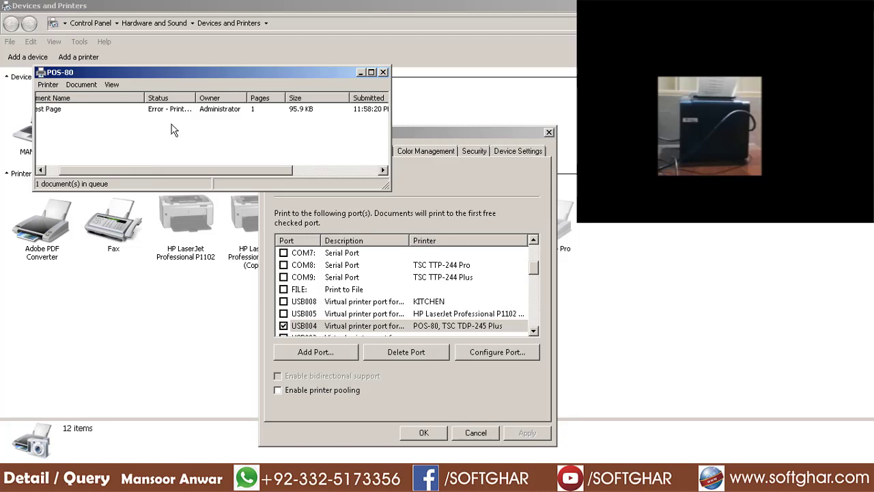
Step: Switch the POS-80 printer to port USB003, apply it, and turn off Use Printer Offline
click(533, 330)
click(533, 331)
click(533, 331)
click(318, 304)
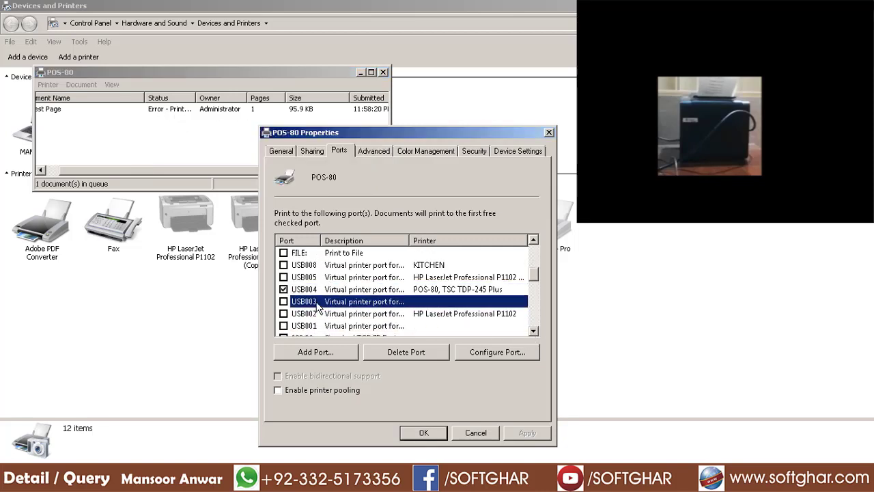
click(527, 432)
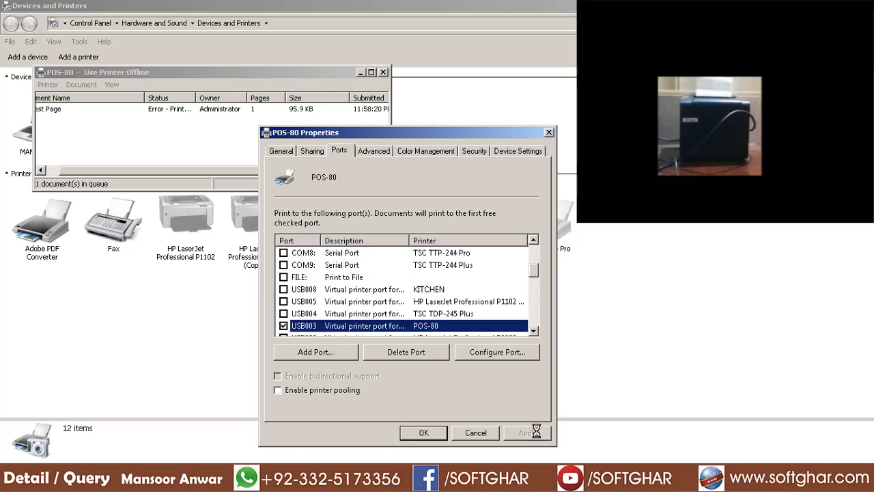
click(48, 84)
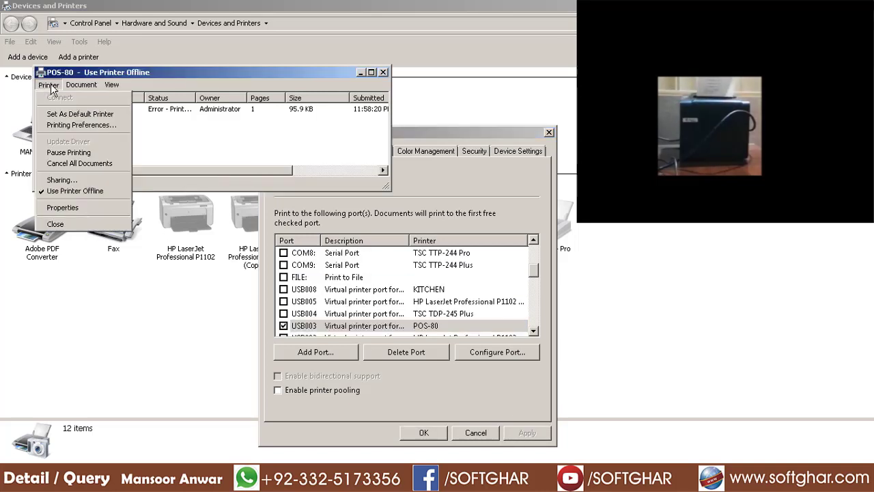
click(80, 190)
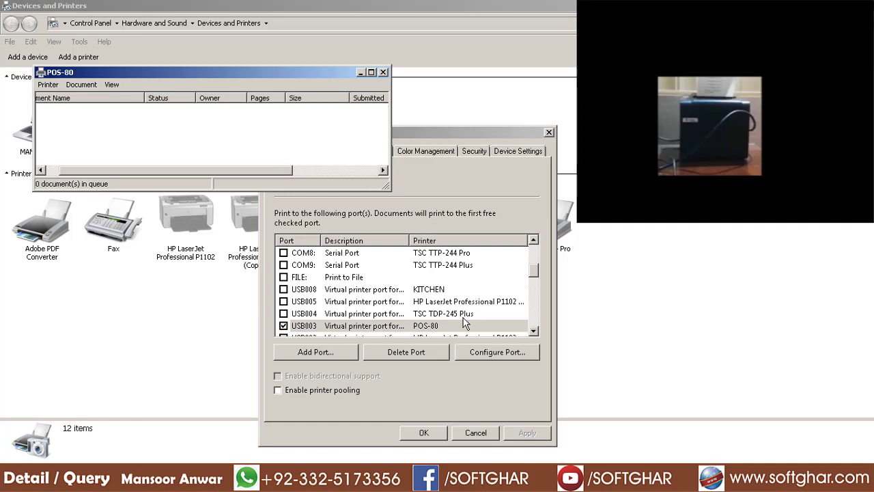
Step: Check the USB port assignments, confirm the POS-80 properties, and close its print queue
click(534, 332)
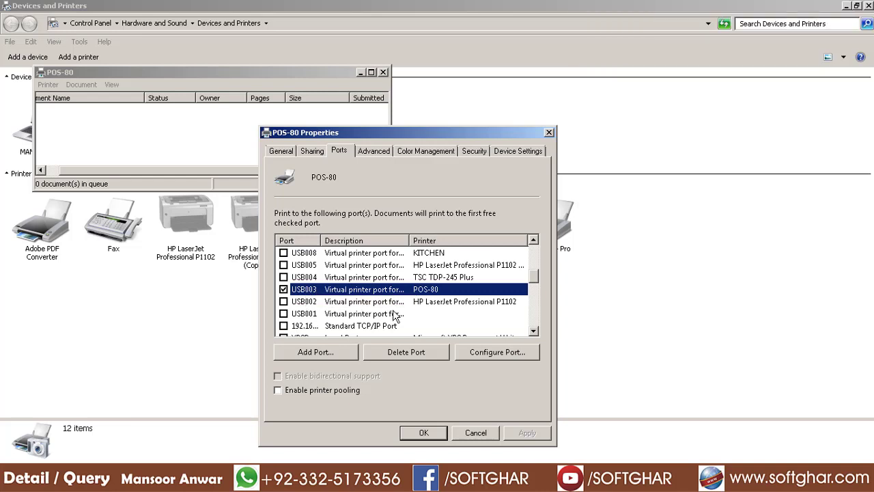
scroll(326, 299, up, 1)
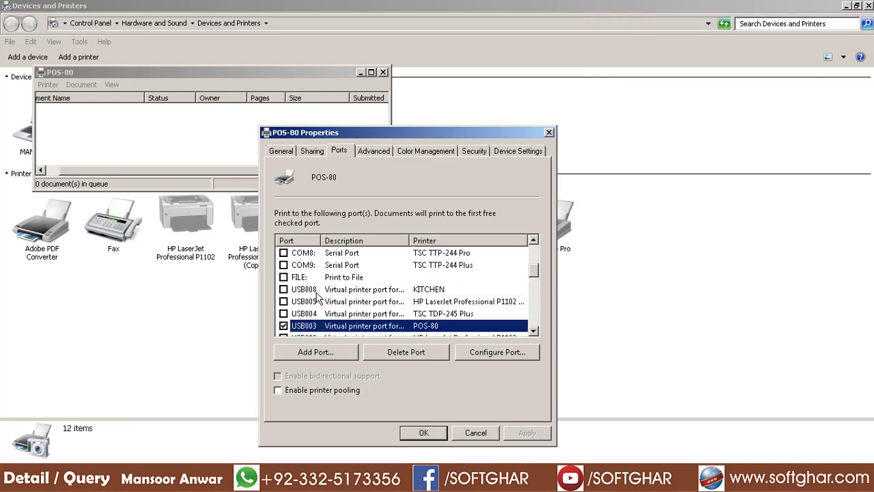
scroll(314, 298, down, 1)
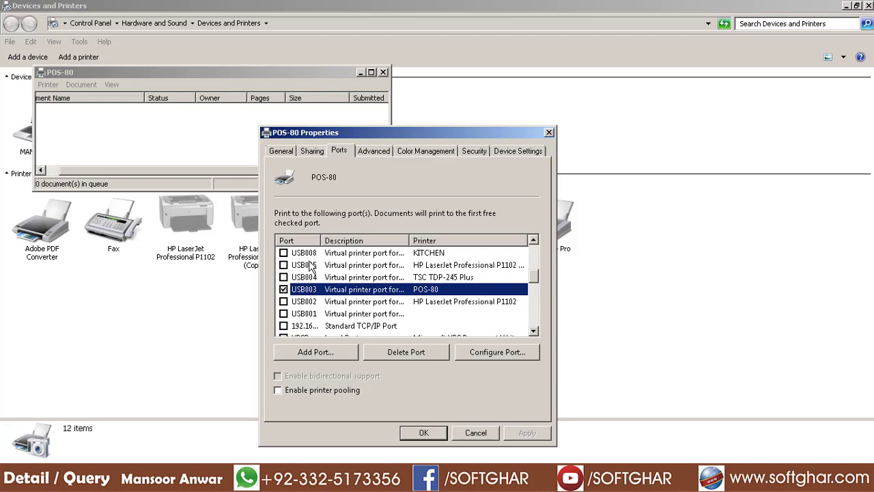
click(441, 433)
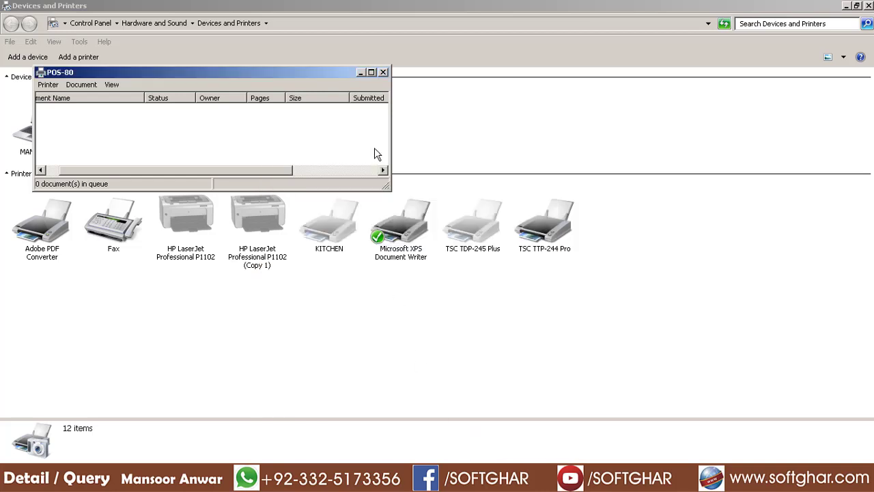
click(383, 72)
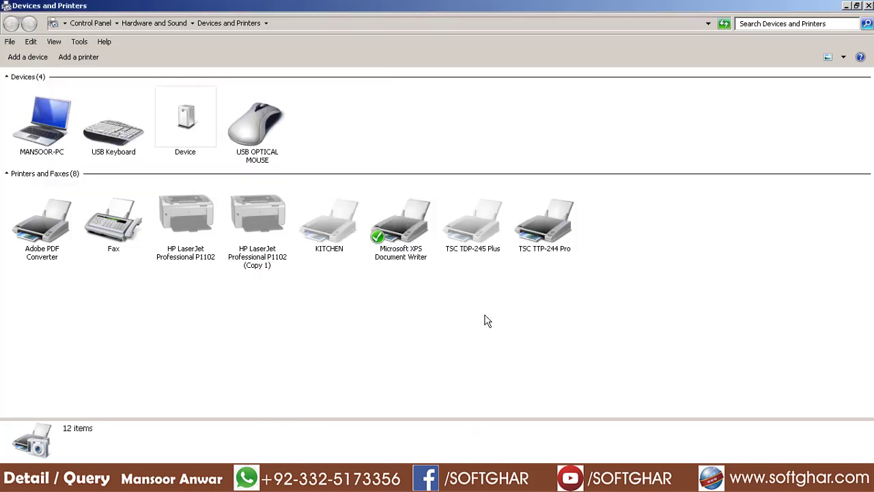
Step: Open the port assignments of the POS-80 printer along with its print queue
right_click(547, 228)
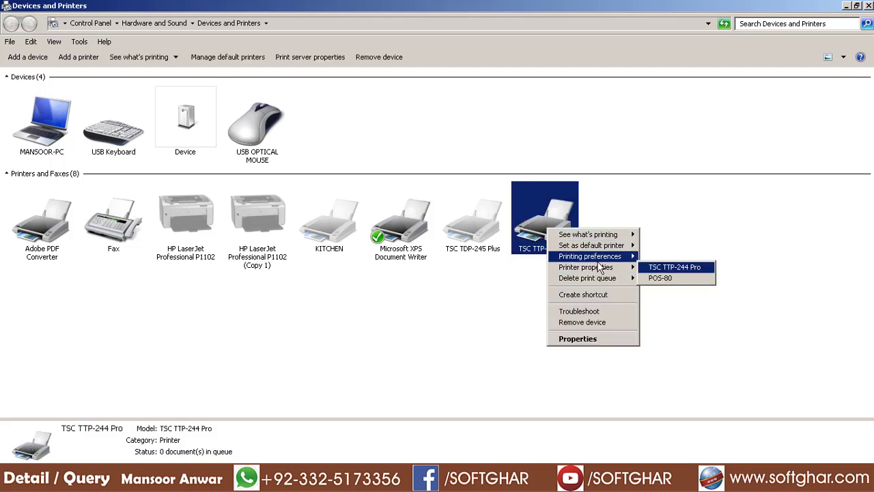
mouse_move(600, 268)
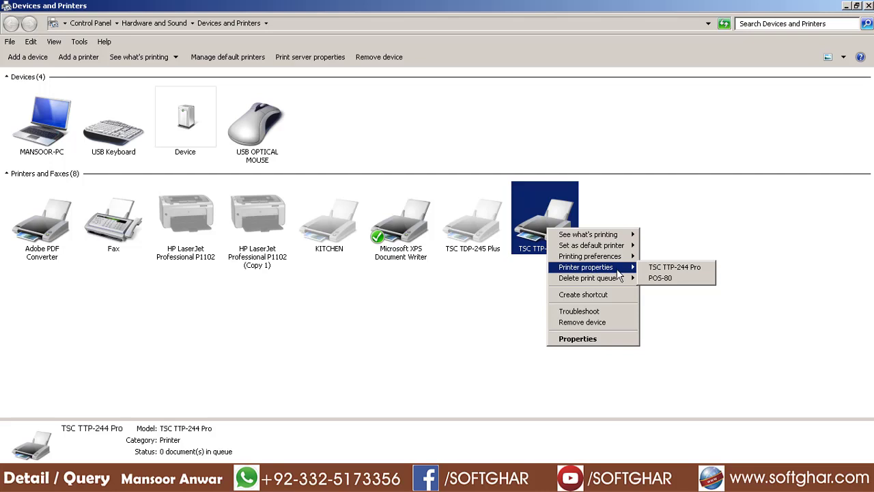
click(659, 278)
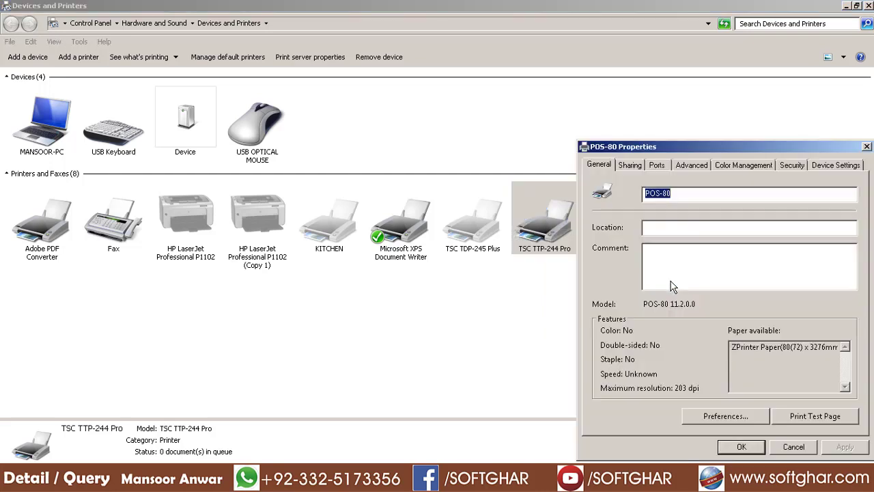
click(657, 165)
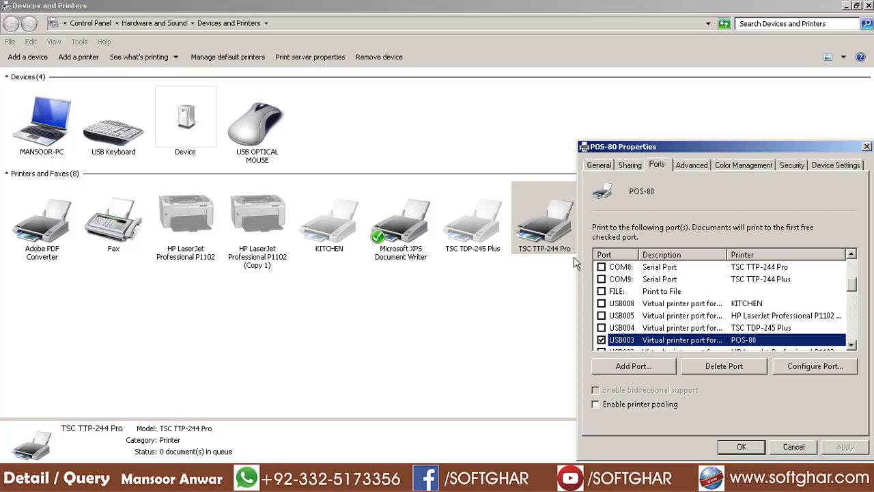
right_click(549, 228)
mouse_move(580, 241)
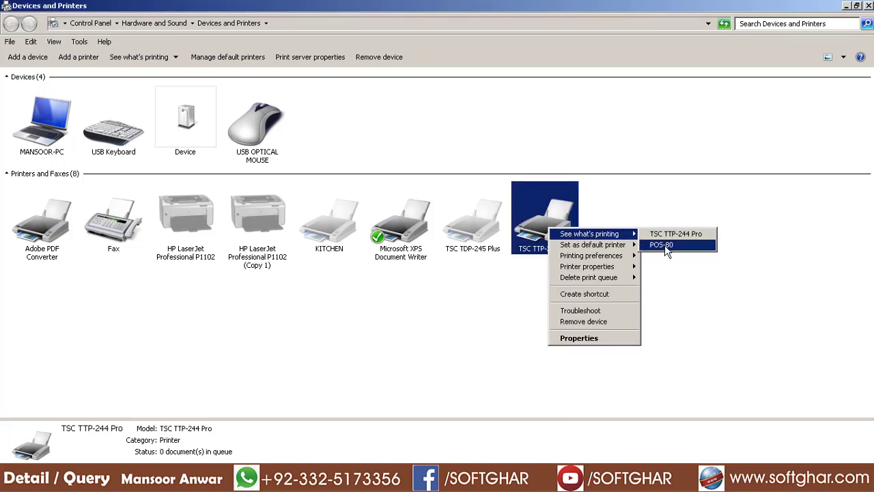
click(661, 244)
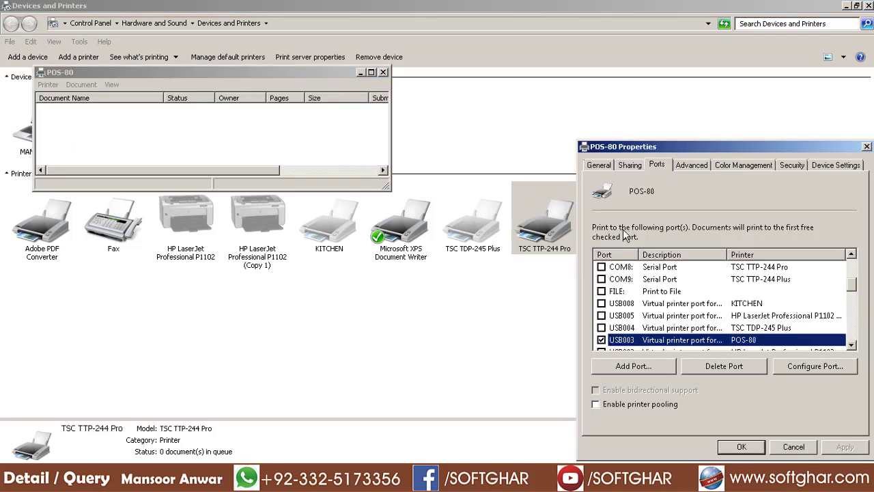
Step: Switch the POS-80 printer to port USB004, apply it, and send a test page
click(623, 329)
click(841, 448)
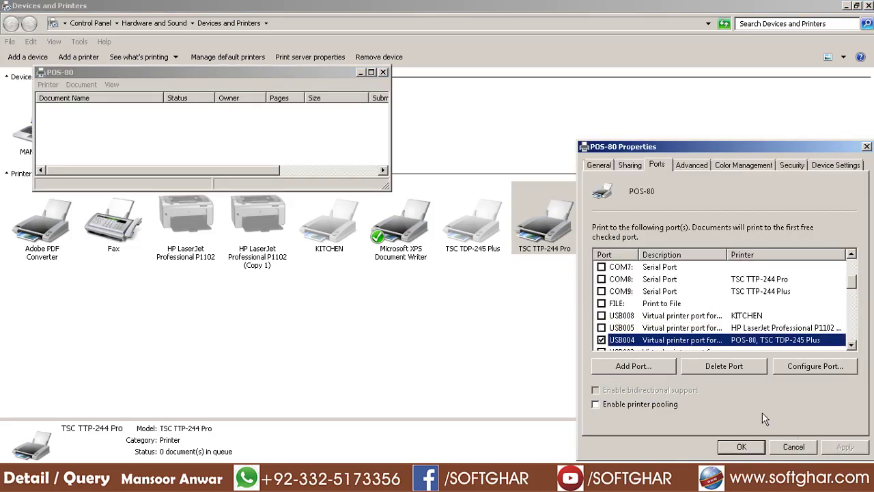
click(597, 164)
click(816, 417)
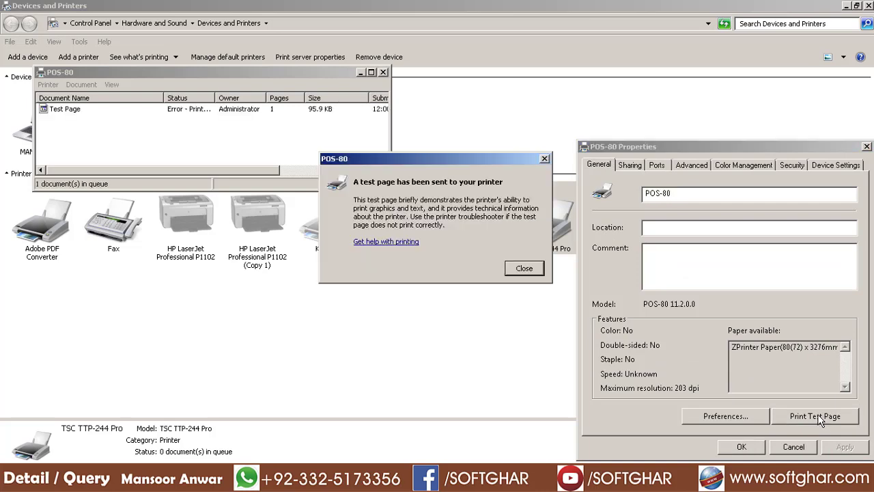
click(532, 271)
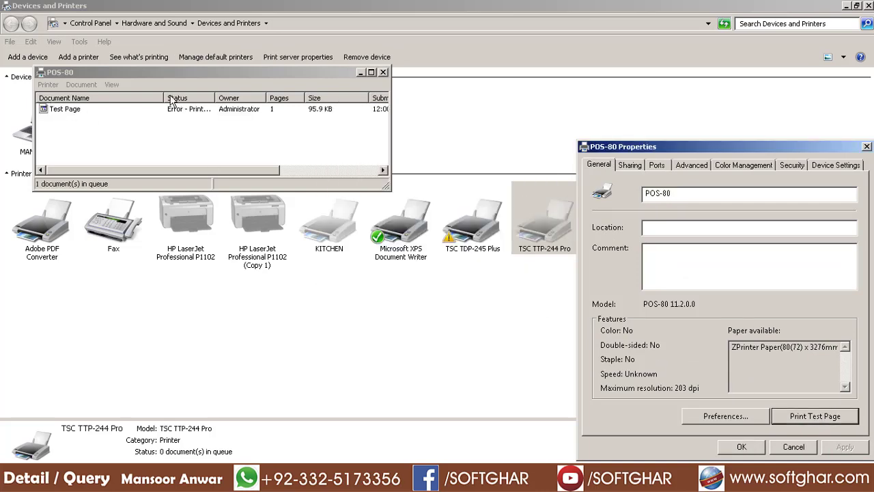
Step: Reassign the POS-80 printer to port USB003 and apply the change
click(659, 167)
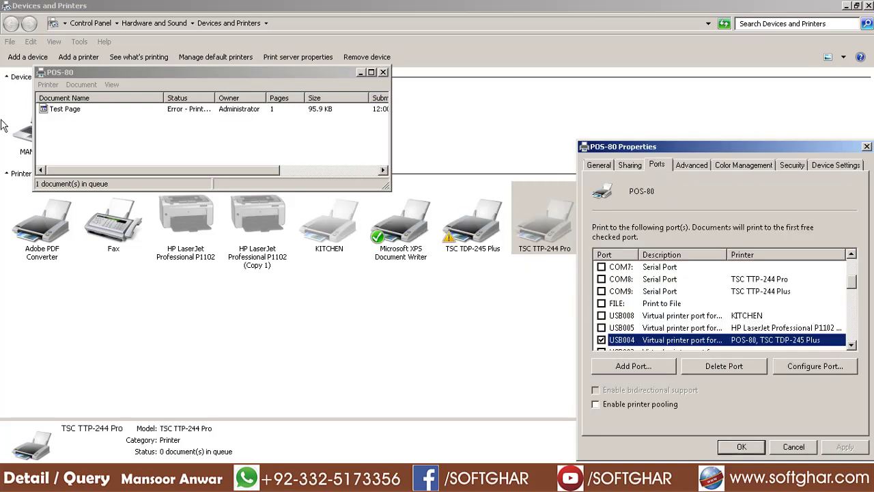
click(48, 84)
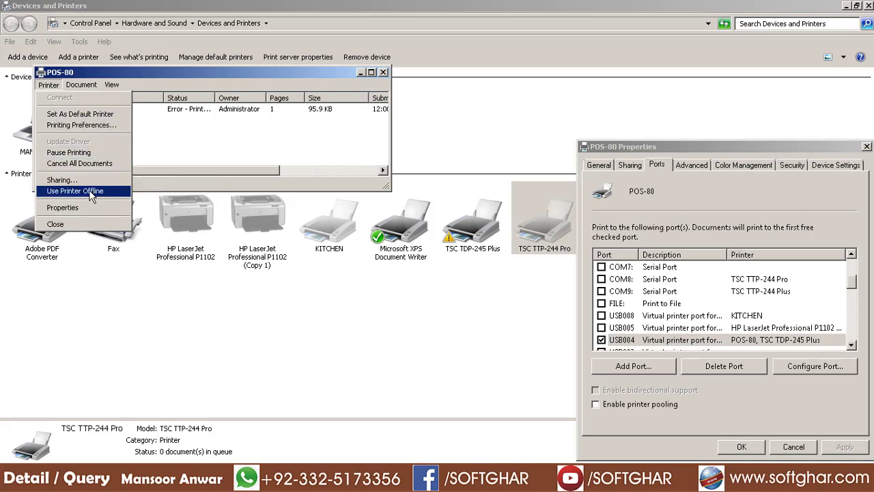
mouse_move(81, 85)
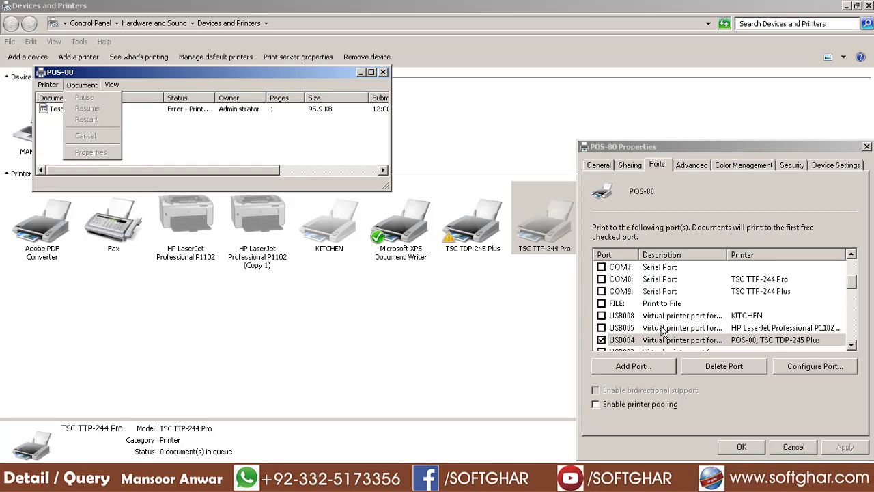
click(851, 345)
click(850, 345)
click(851, 345)
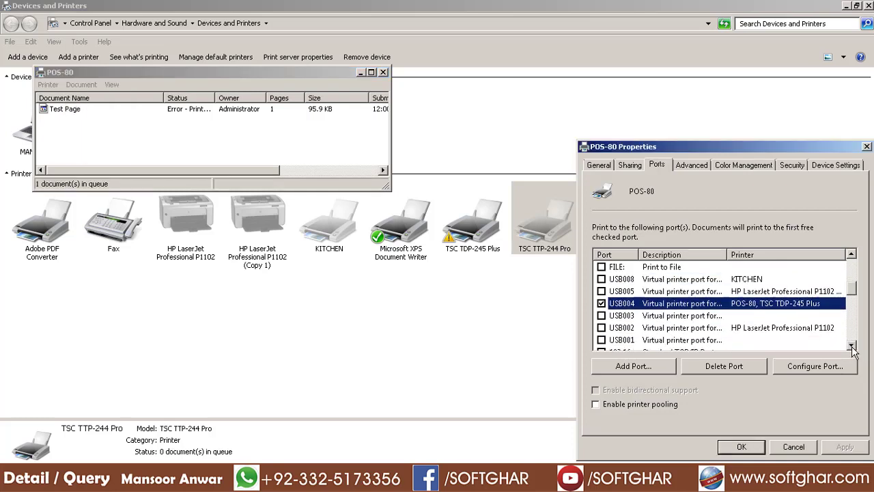
click(622, 316)
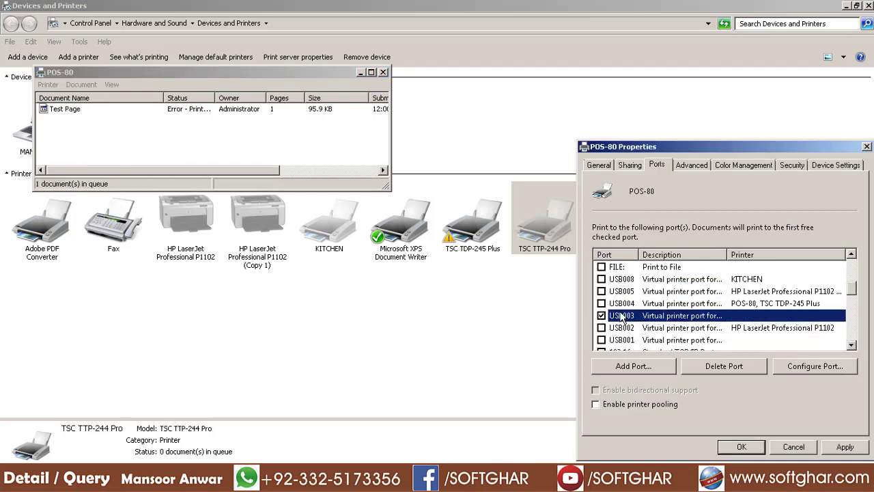
click(844, 447)
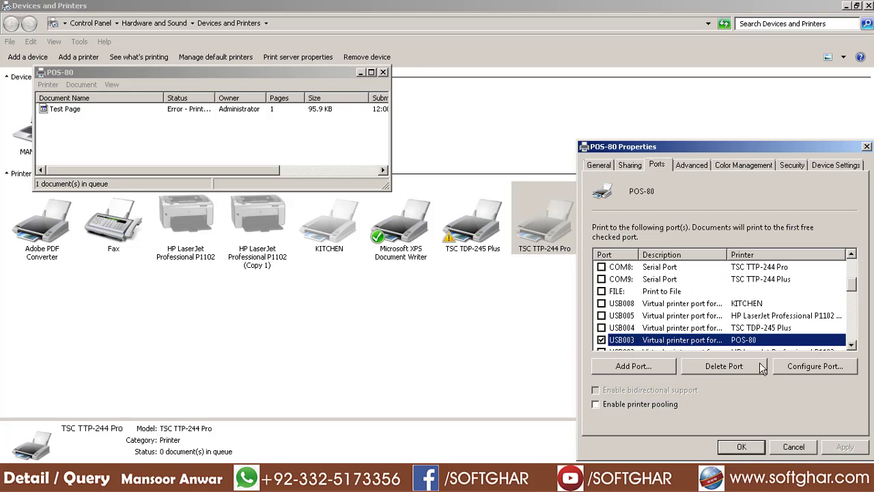
scroll(682, 326, down, 1)
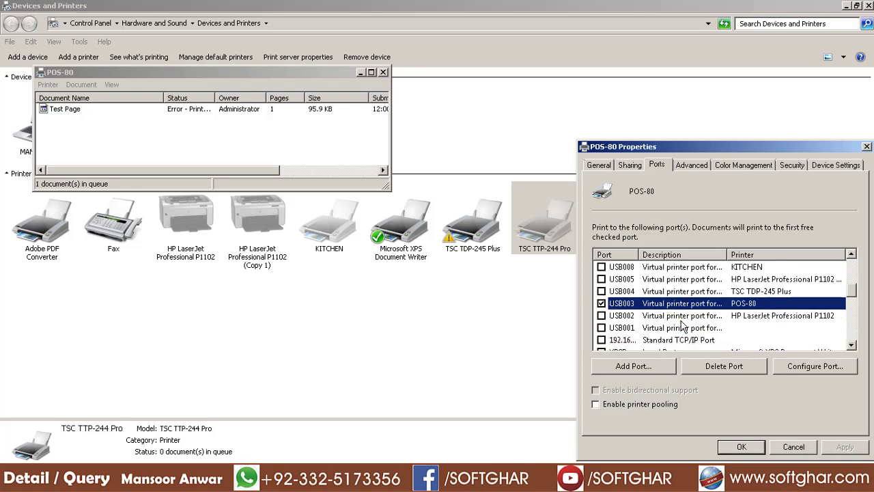
Step: Turn Use Printer Offline on and back off for the POS-80 print queue
click(142, 96)
click(50, 86)
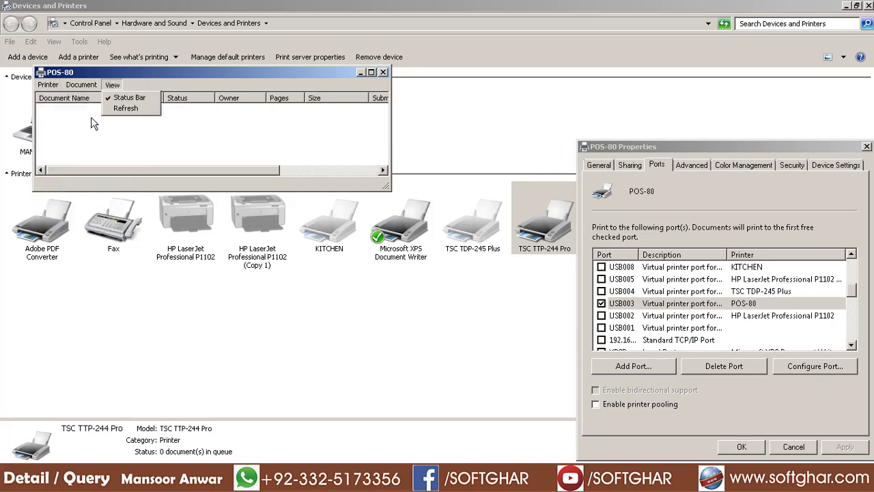
mouse_move(82, 85)
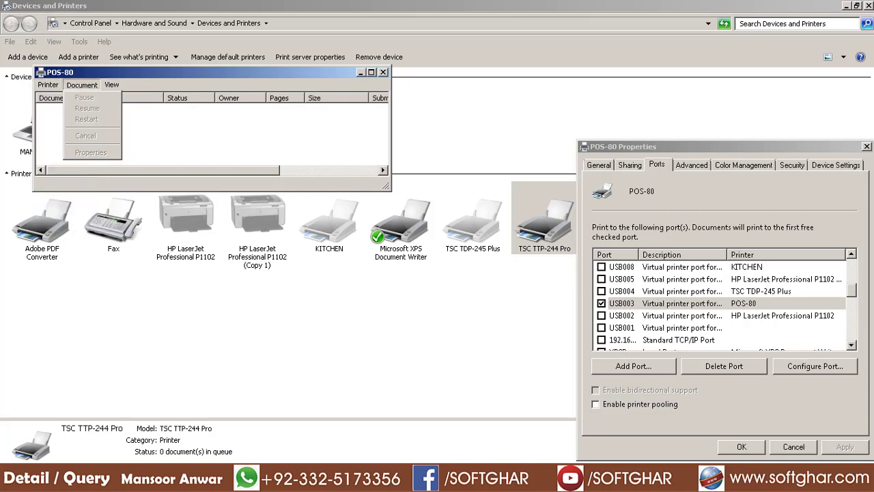
mouse_move(48, 85)
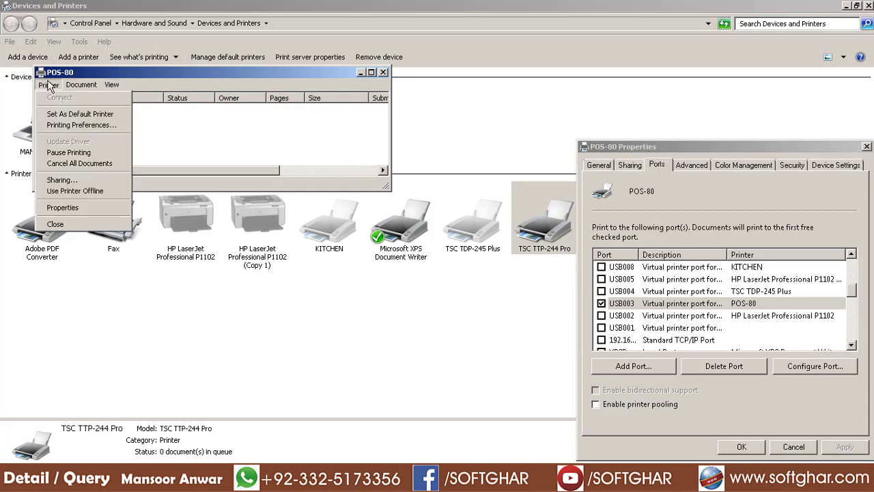
click(77, 191)
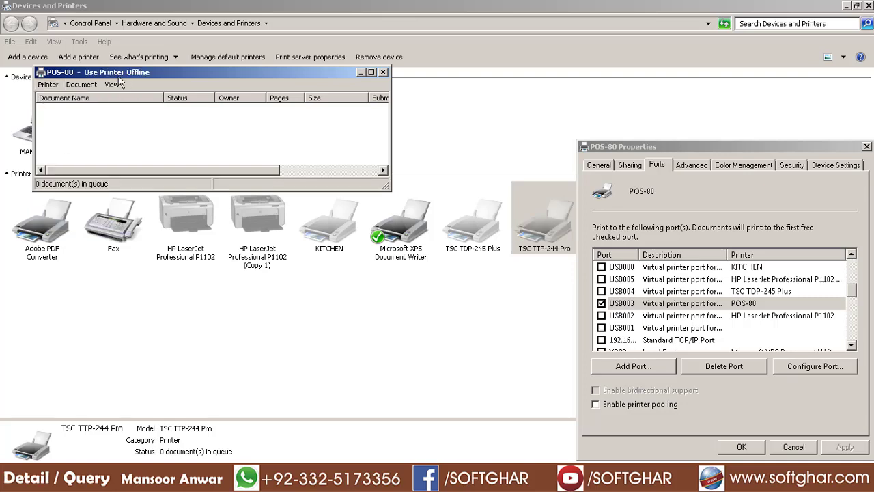
click(49, 85)
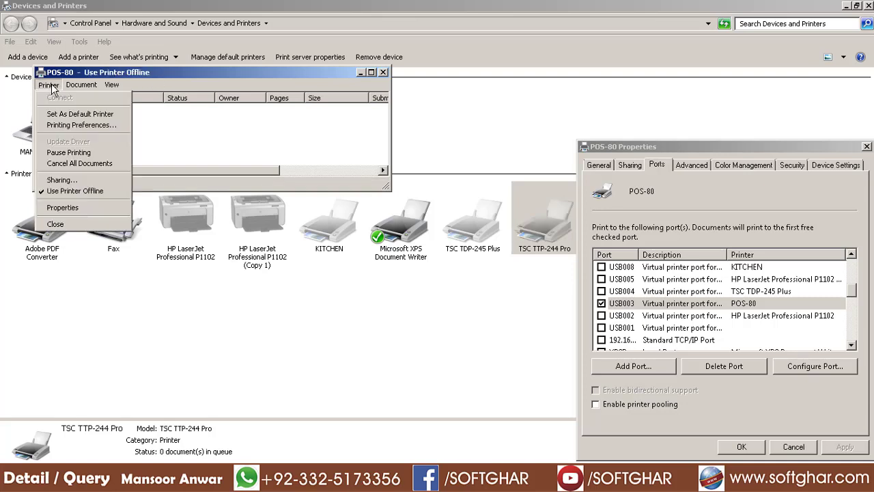
click(77, 192)
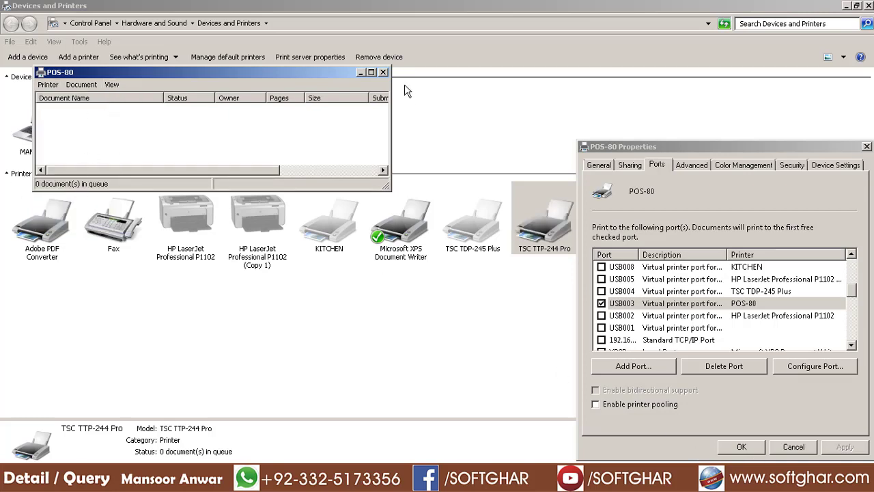
Step: Close the POS-80 print queue and confirm the printer's properties
click(382, 73)
click(740, 447)
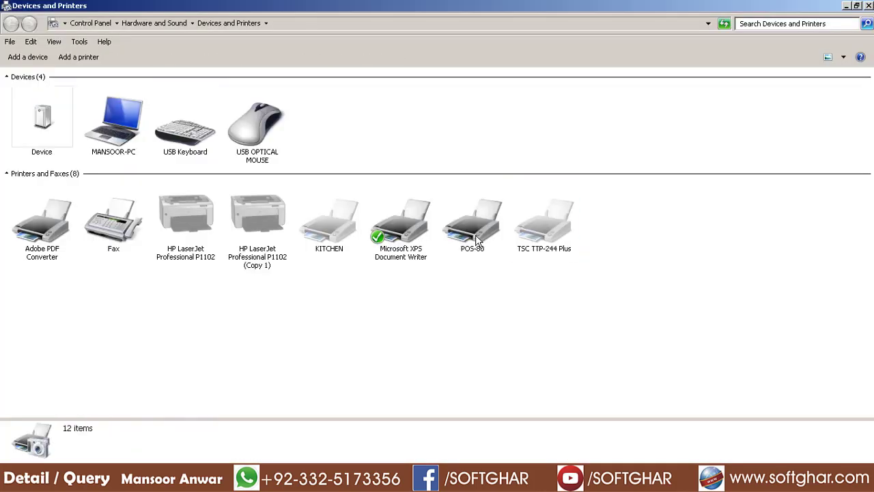
Step: Open the POS-80 printer properties and examine the layout preferences and advanced document options without changing them
right_click(475, 226)
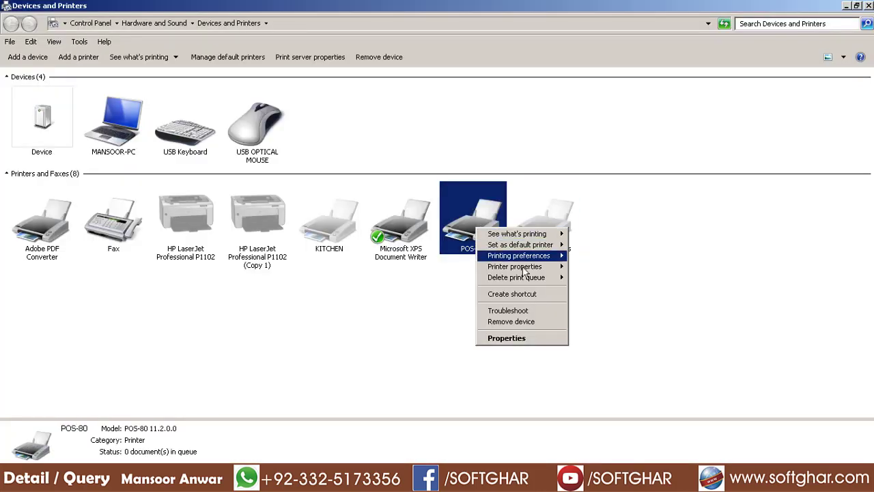
mouse_move(532, 267)
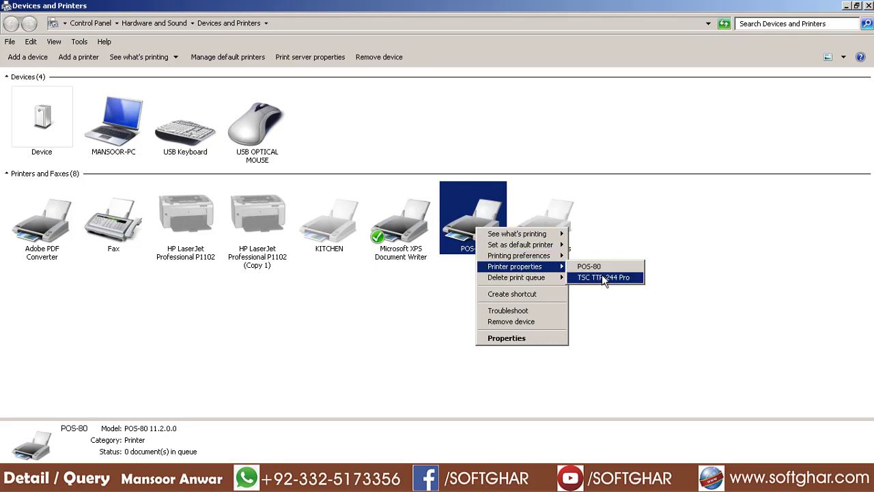
click(589, 266)
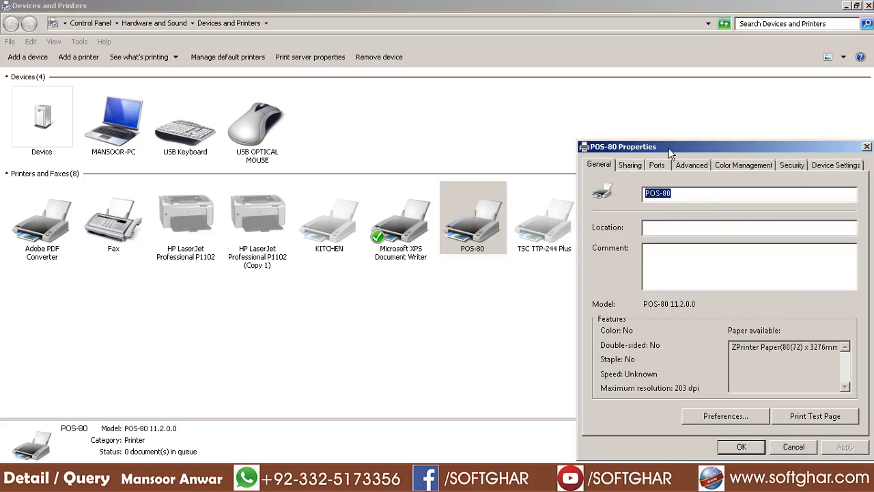
drag(666, 147, 541, 96)
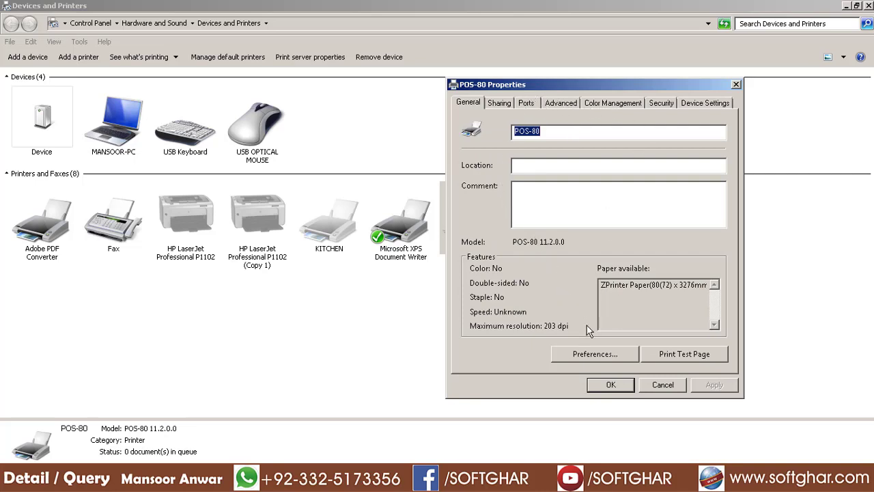
click(594, 354)
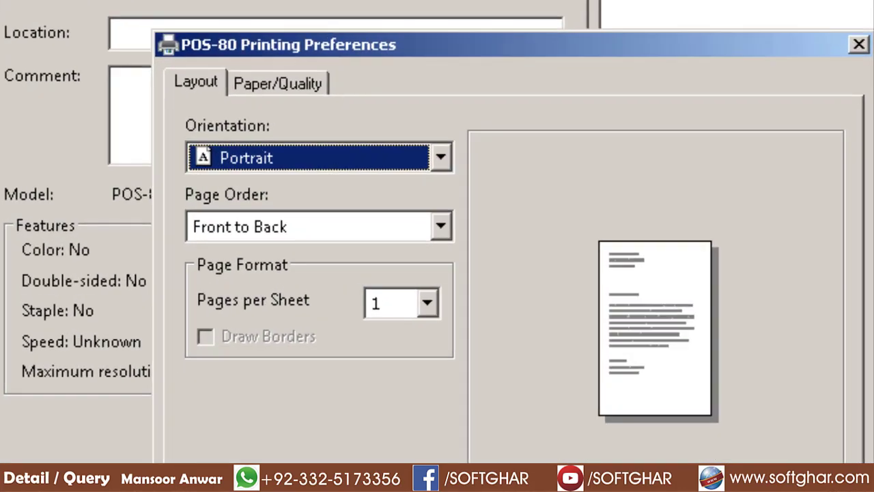
click(830, 421)
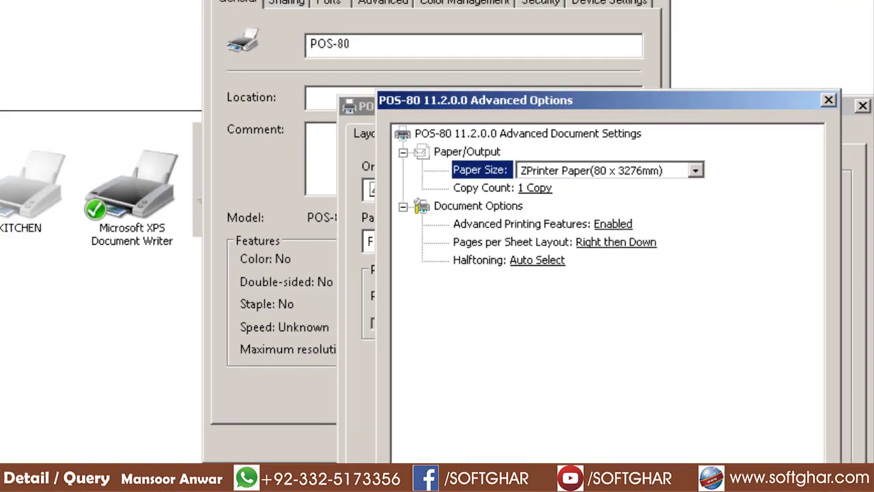
click(689, 436)
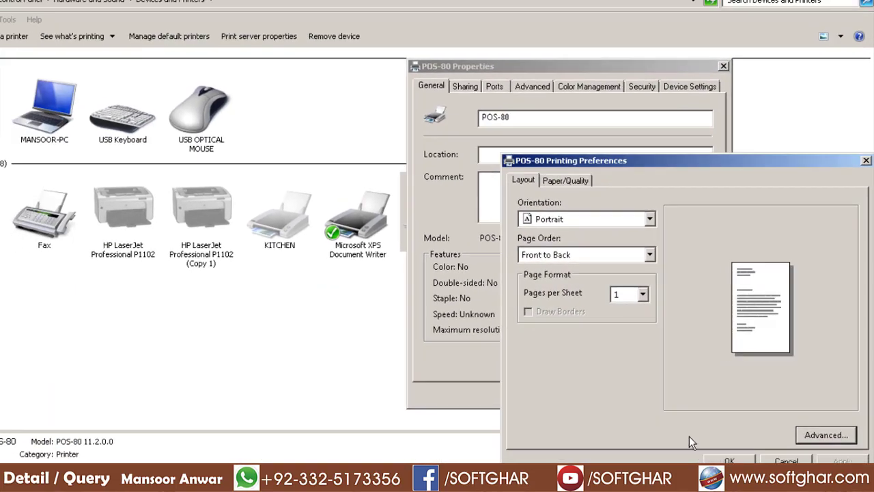
click(779, 462)
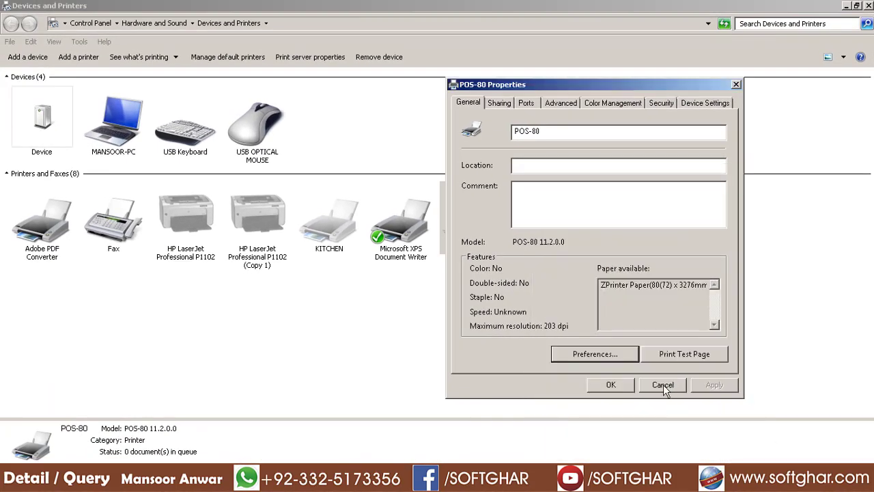
Step: Recheck the paper size and document options in the POS-80 advanced printing preferences, and cancel out of them
click(600, 353)
click(830, 422)
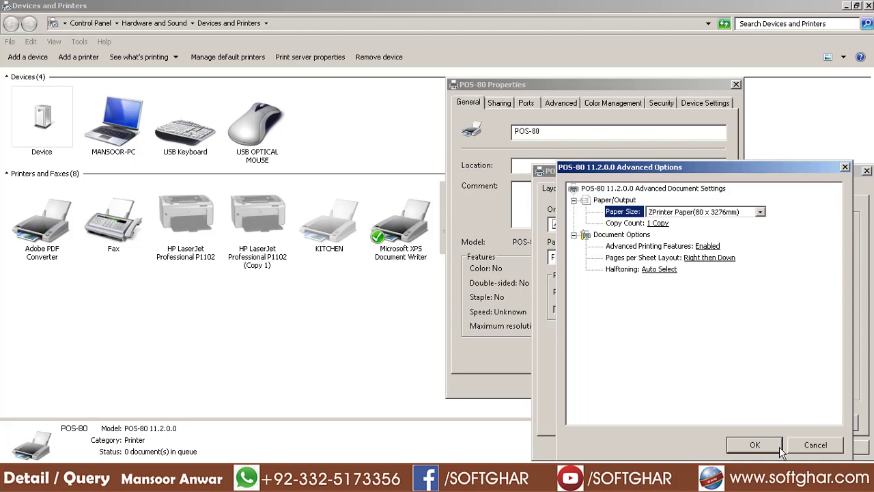
click(815, 444)
click(796, 444)
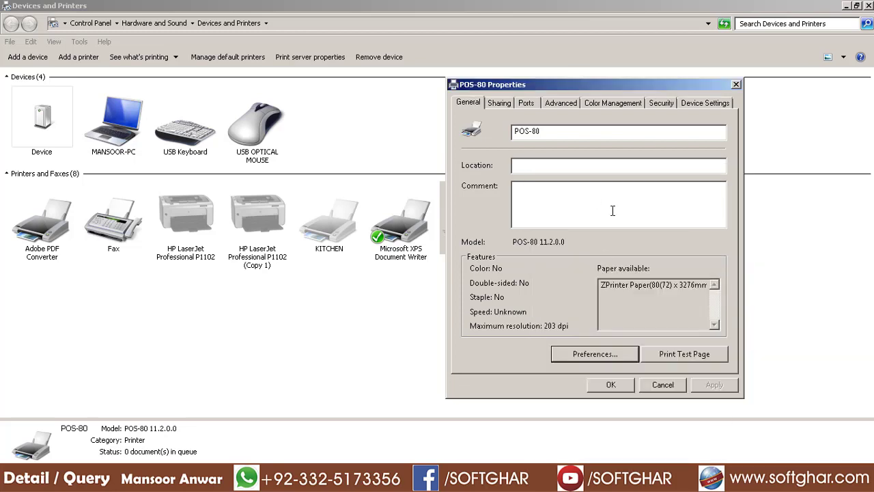
Step: Review the POS-80 advanced, color management, security and device settings, including the cash drawer and paper cutting options
click(564, 104)
click(615, 102)
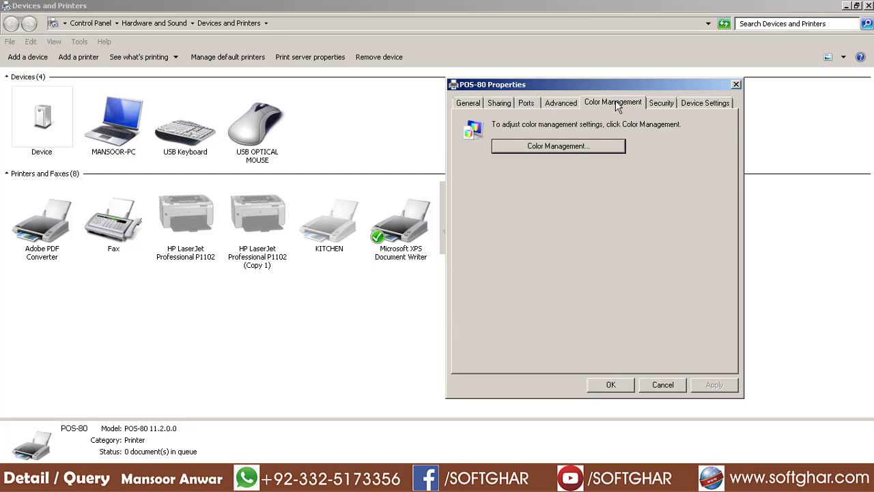
click(661, 103)
click(697, 103)
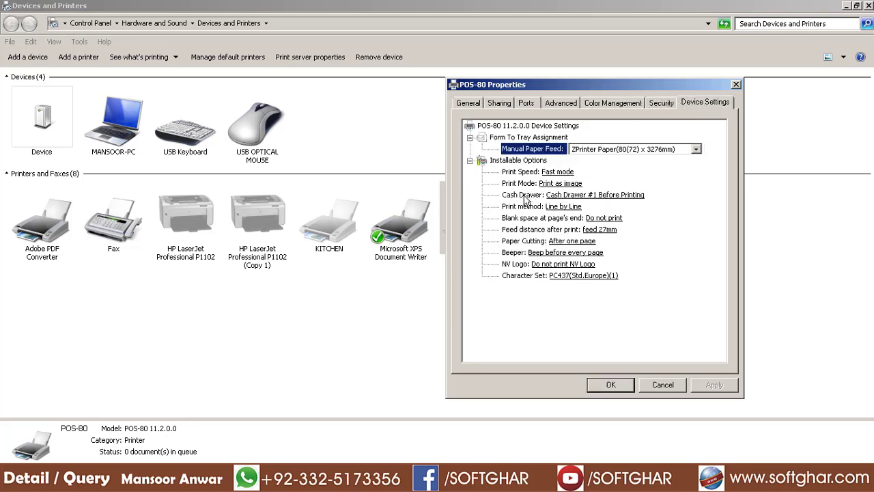
Step: Set the POS-80 device's cash drawer option to Cash Drawer #1 Before Printing
click(621, 196)
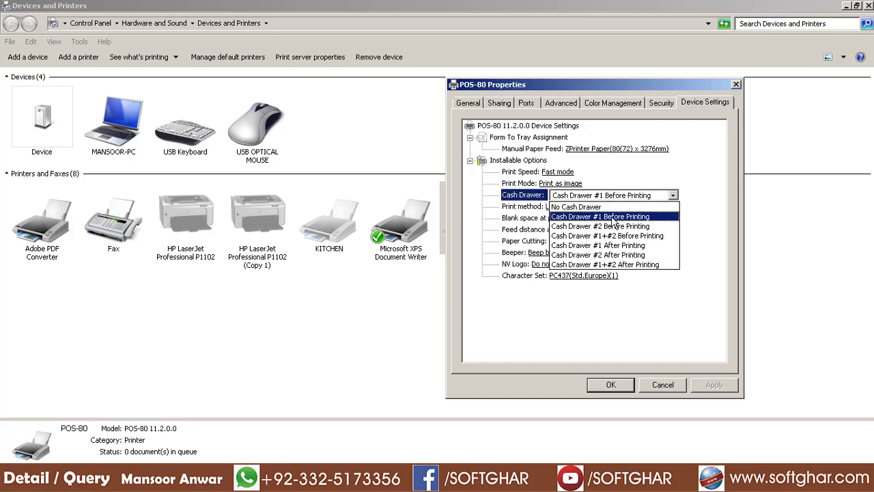
click(611, 217)
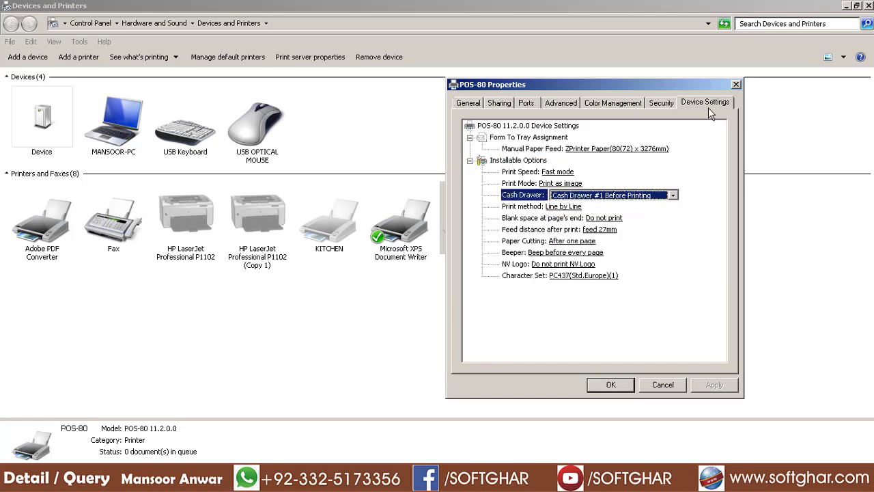
Step: Recheck the advanced document options in the POS-80 printing preferences, and confirm the preferences and the printer properties
click(468, 103)
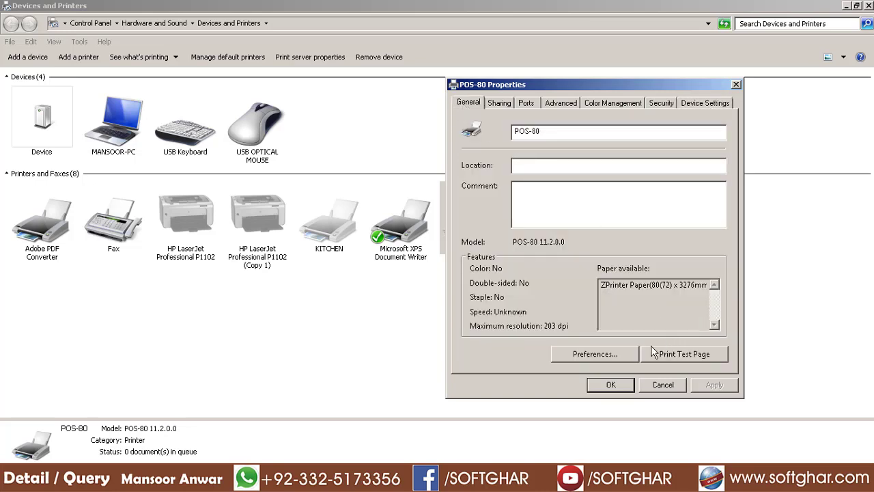
click(615, 353)
click(828, 423)
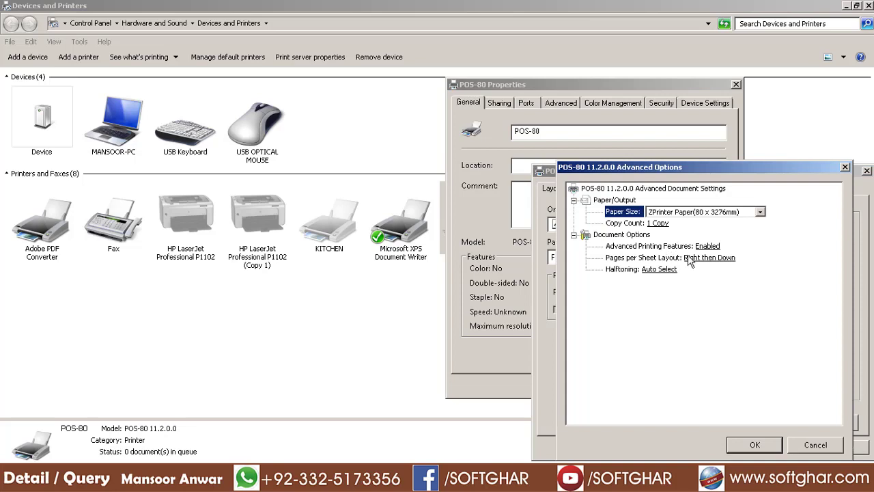
click(763, 444)
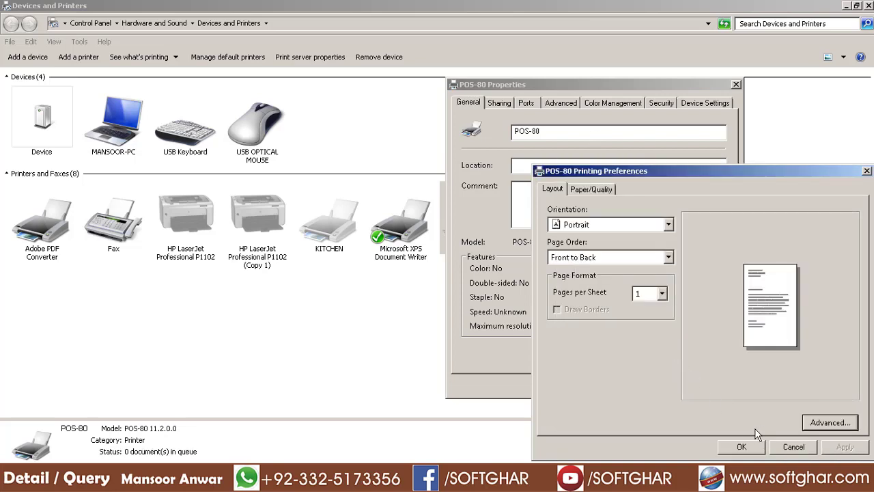
click(741, 447)
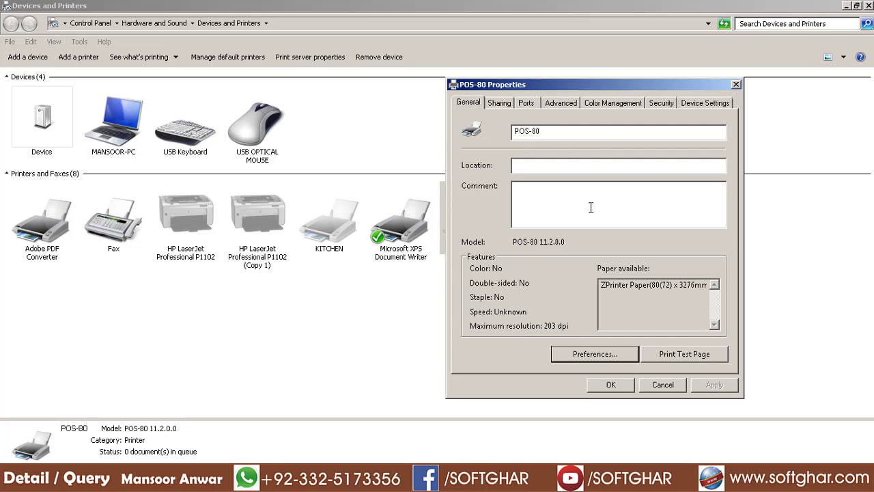
click(612, 385)
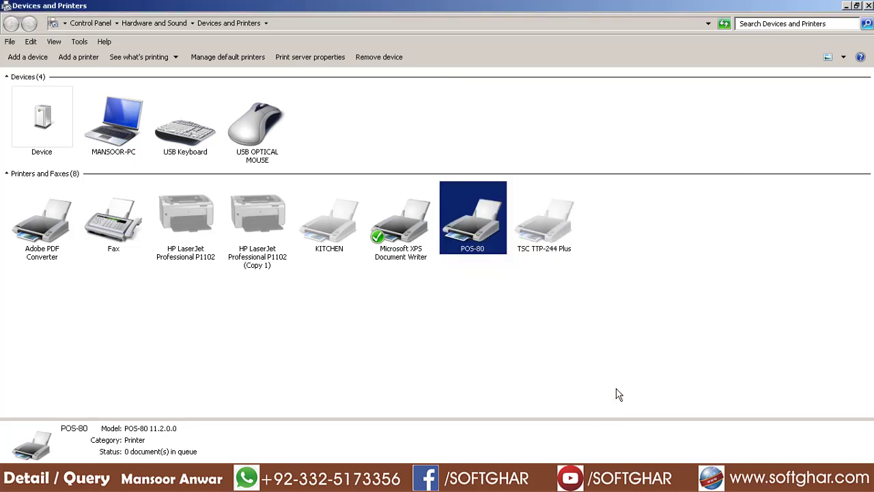